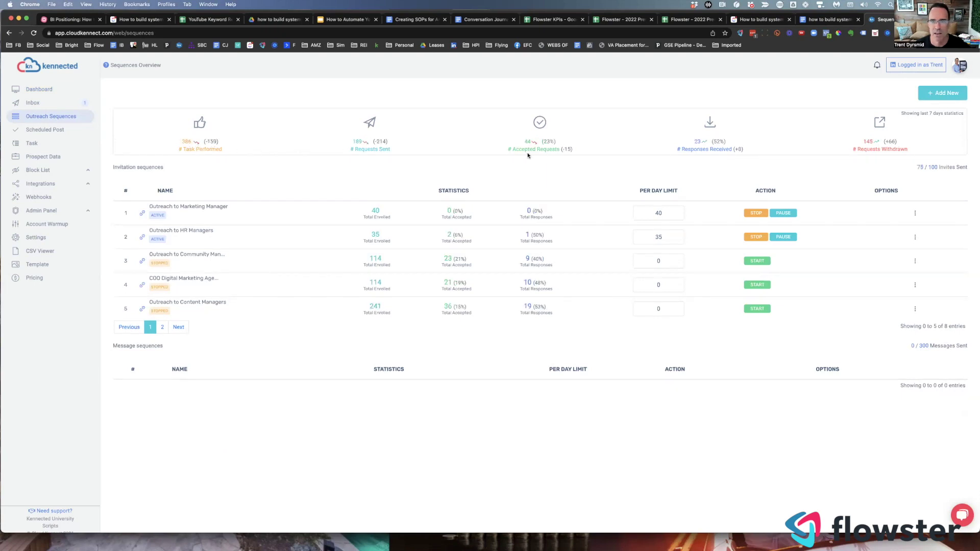
Check the weekly acceptance and response rates, and open the COO Digital Marketing Agency sequence for editing at its message steps.
left_click_drag(545, 143, 552, 144)
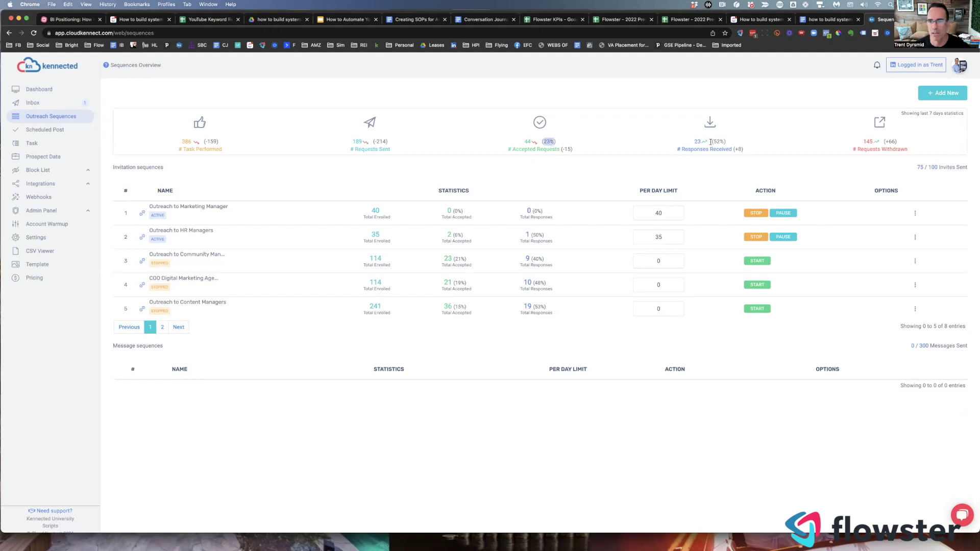
left_click_drag(713, 144, 723, 144)
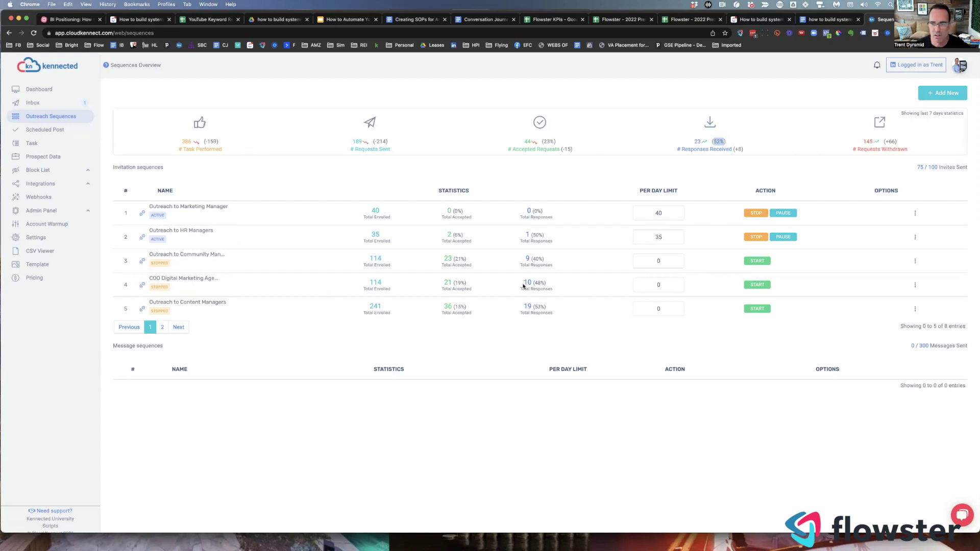
left_click(915, 285)
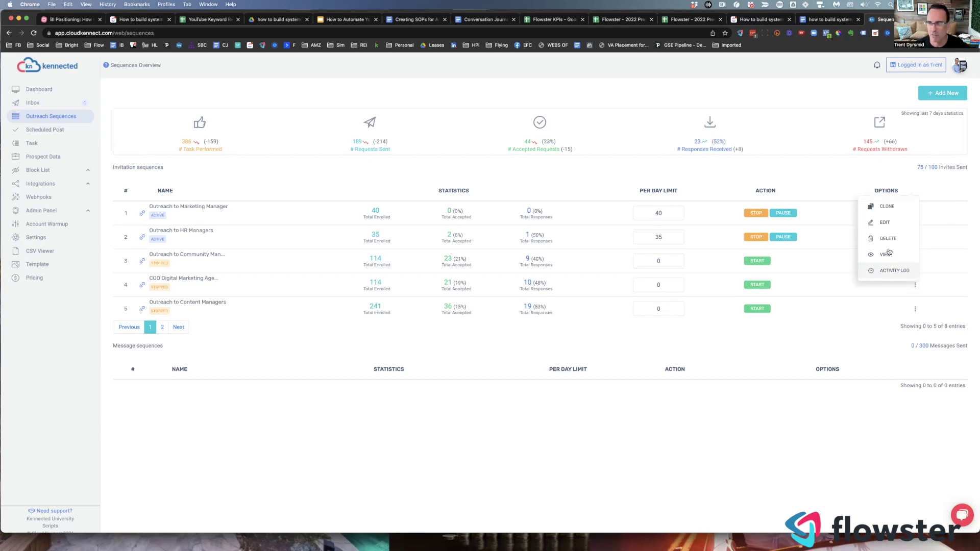
left_click(886, 223)
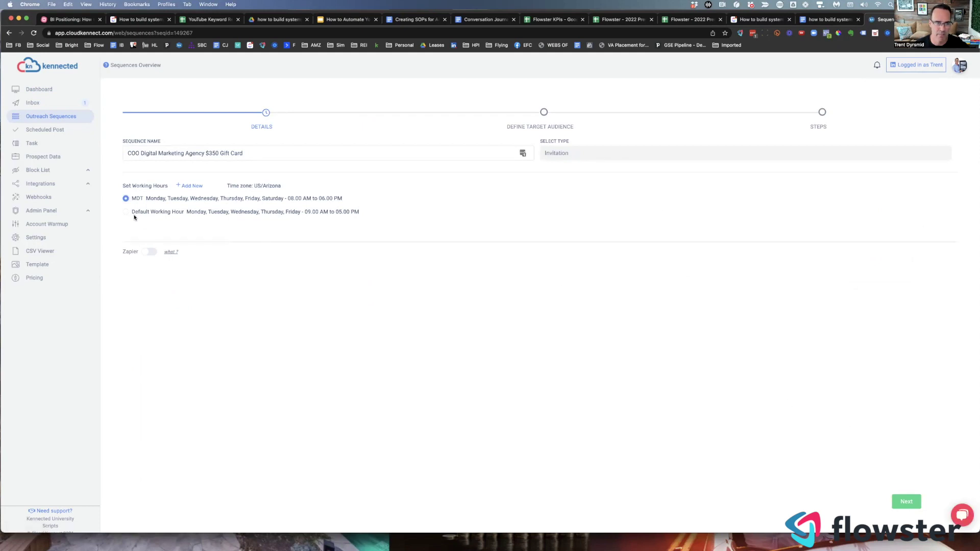
left_click(905, 502)
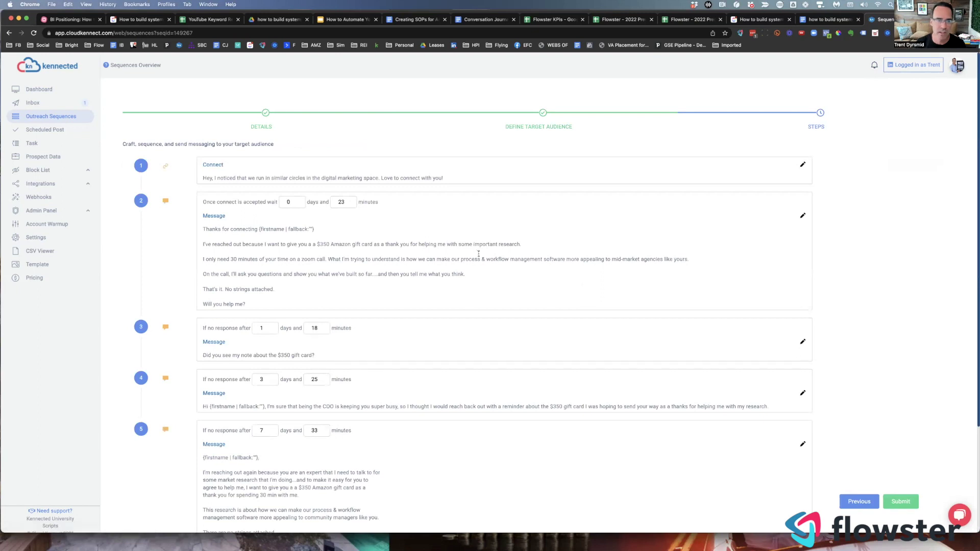
Read through the sequence's connection message and its follow-up messages about the $350 gift card.
scroll(414, 217, "down", 1)
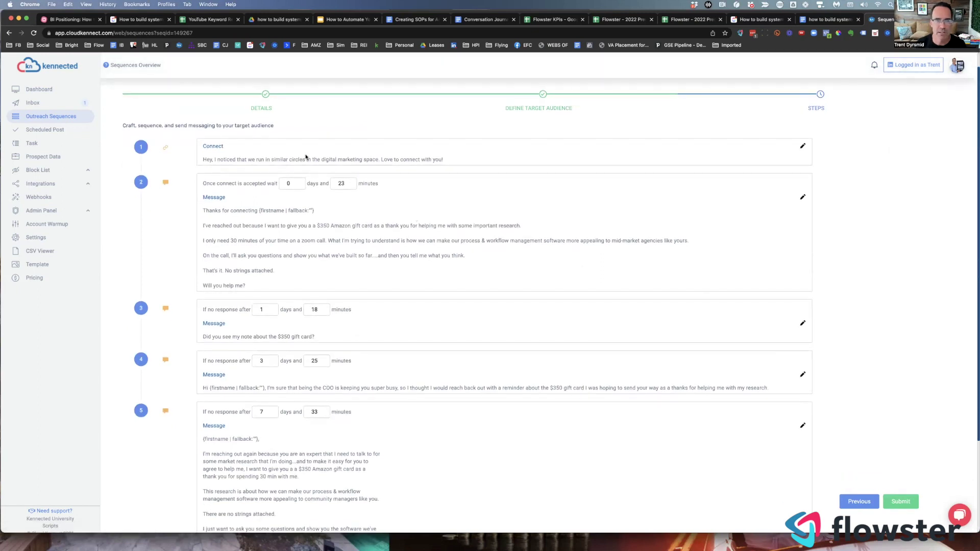
left_click_drag(203, 160, 449, 163)
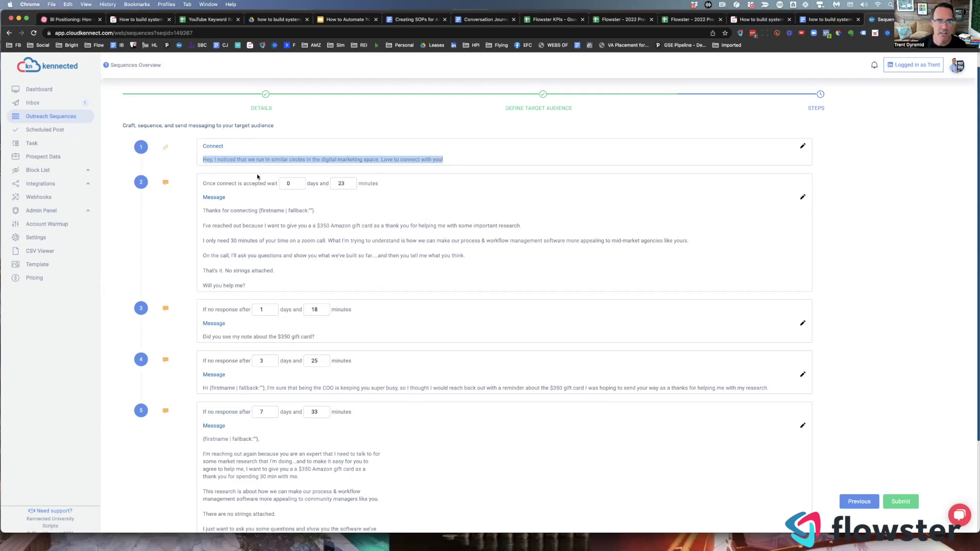
left_click_drag(205, 210, 292, 286)
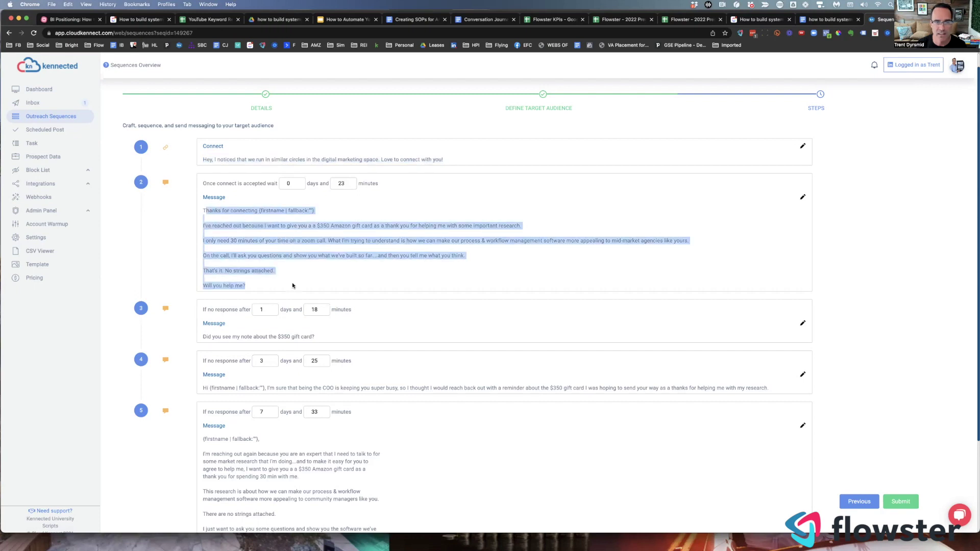
left_click(361, 275)
scroll(361, 269, "down", 1)
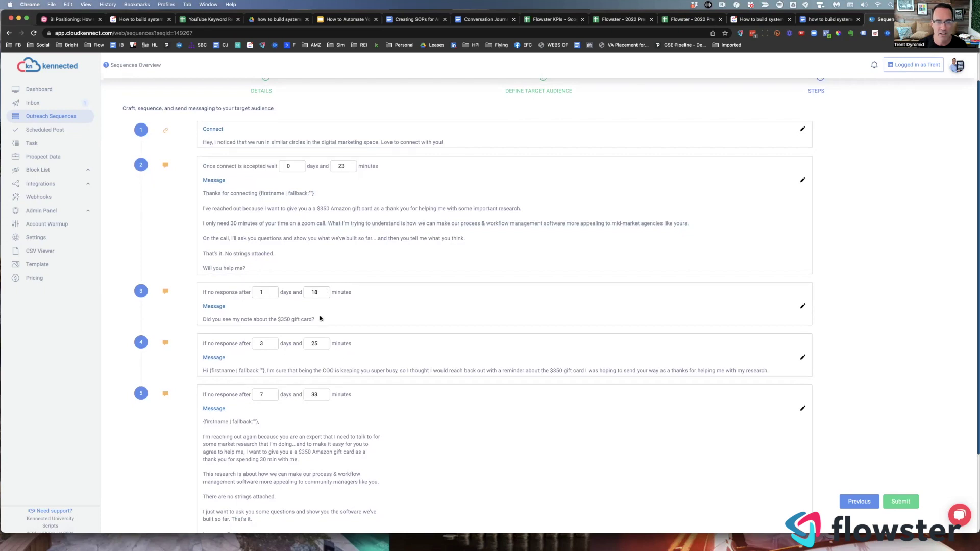
scroll(321, 319, "down", 5)
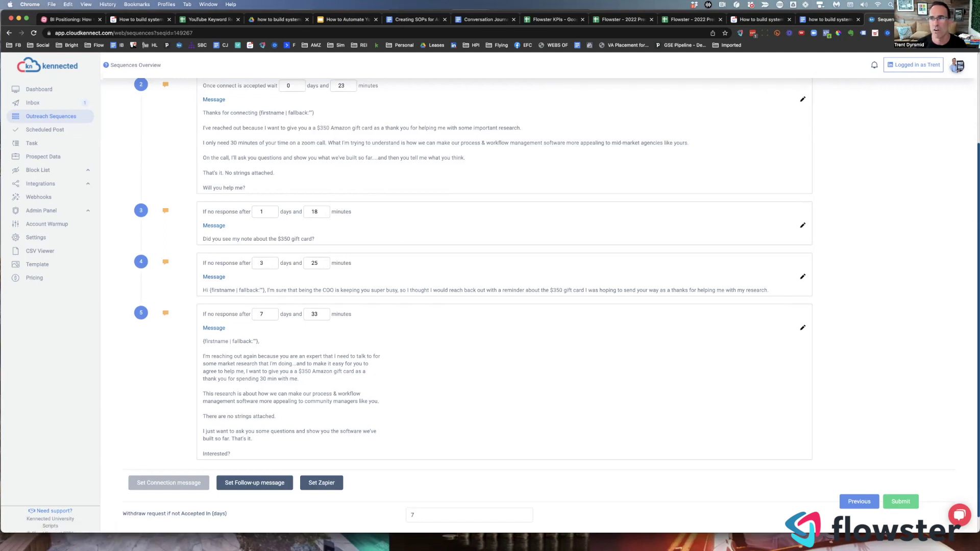
Open the Pipedrive deals pipeline in a new tab, inspect the first deal under Connected on LinkedIn, and return to the pipeline.
key("super+t")
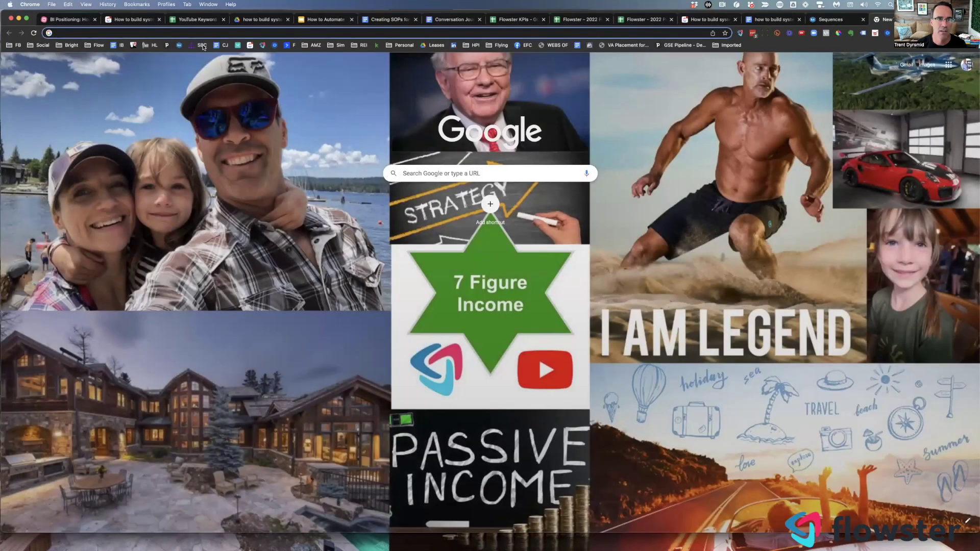
left_click(166, 46)
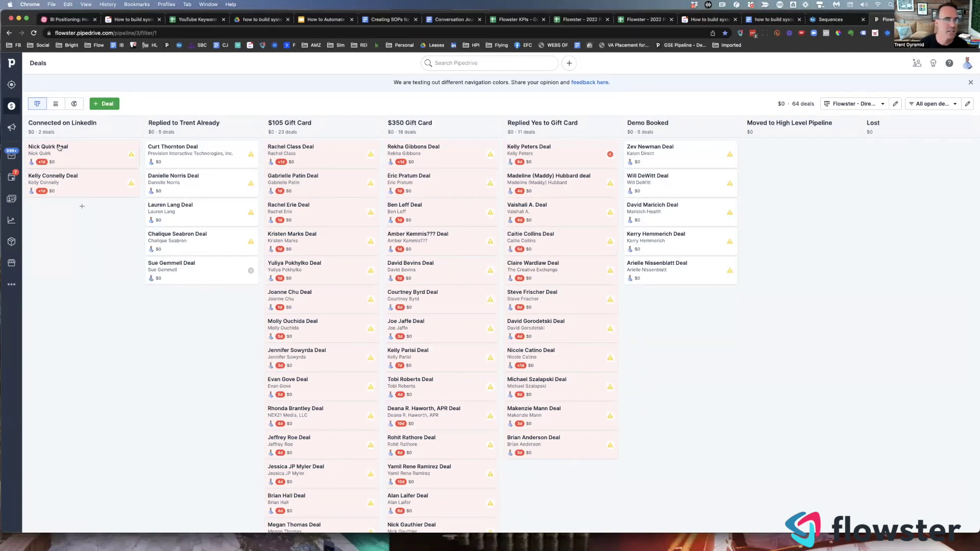
left_click(59, 148)
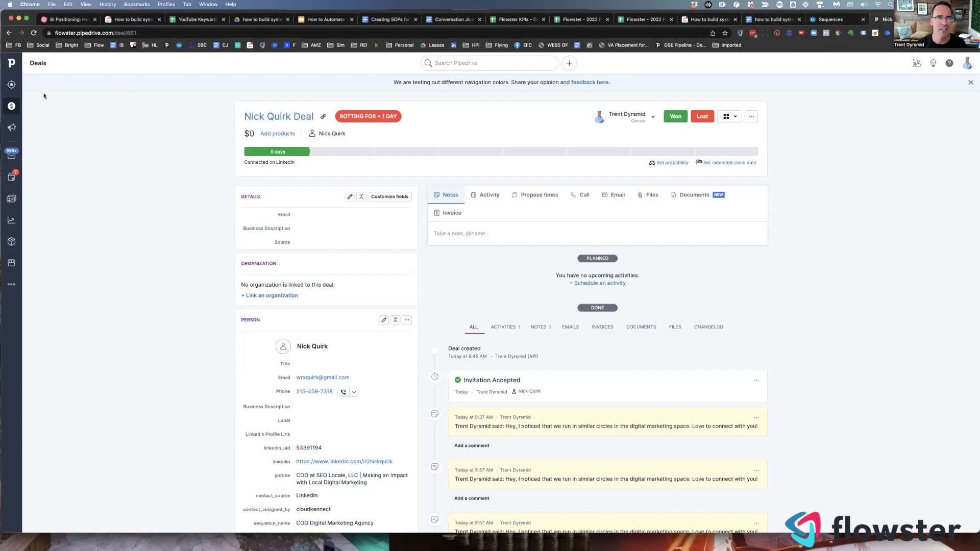
left_click(12, 106)
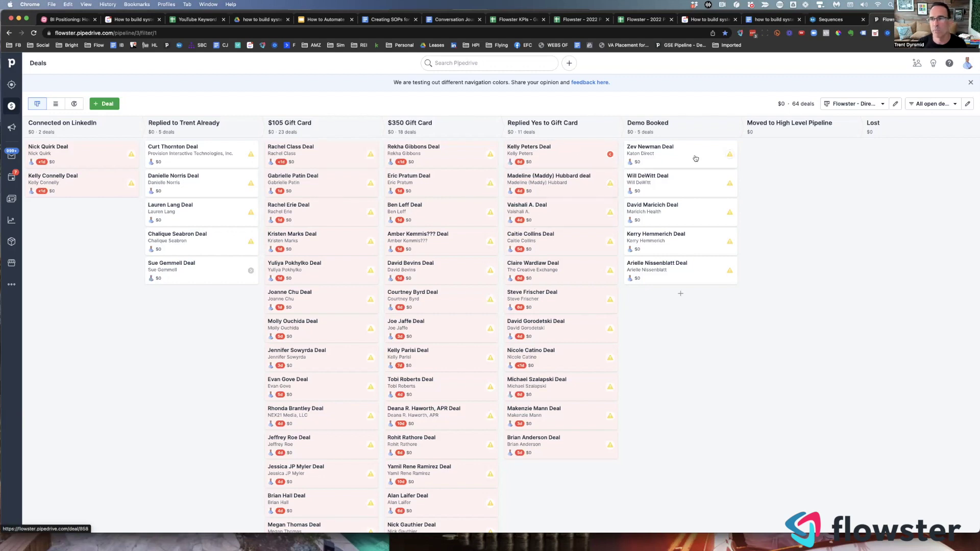
Filter the pipeline to all won deals to examine them, and restore the all open deals filter.
left_click(955, 104)
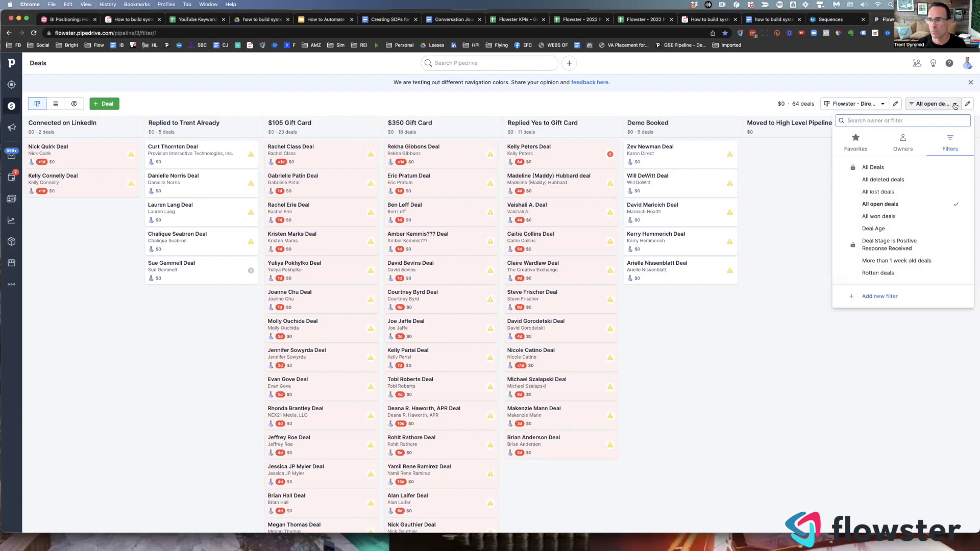
left_click(888, 216)
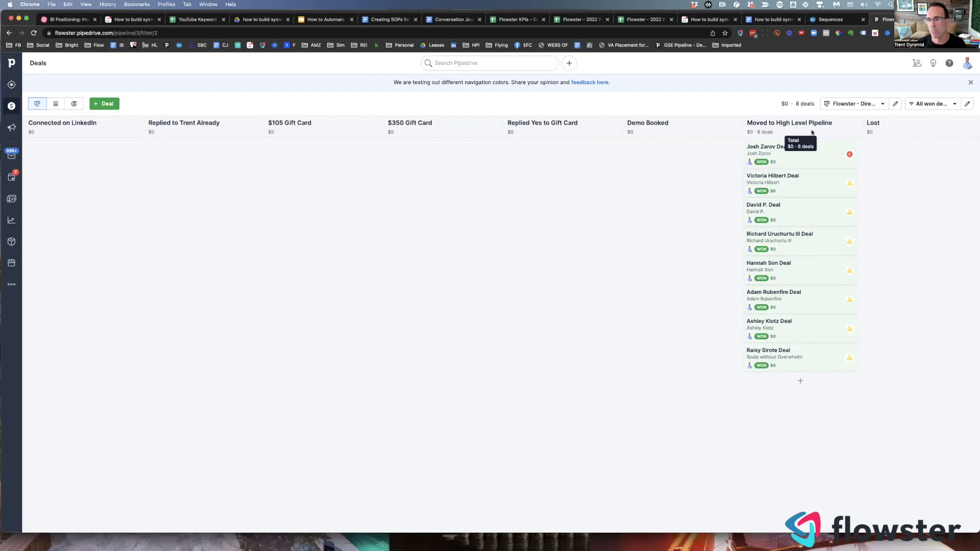
left_click(883, 105)
left_click(955, 106)
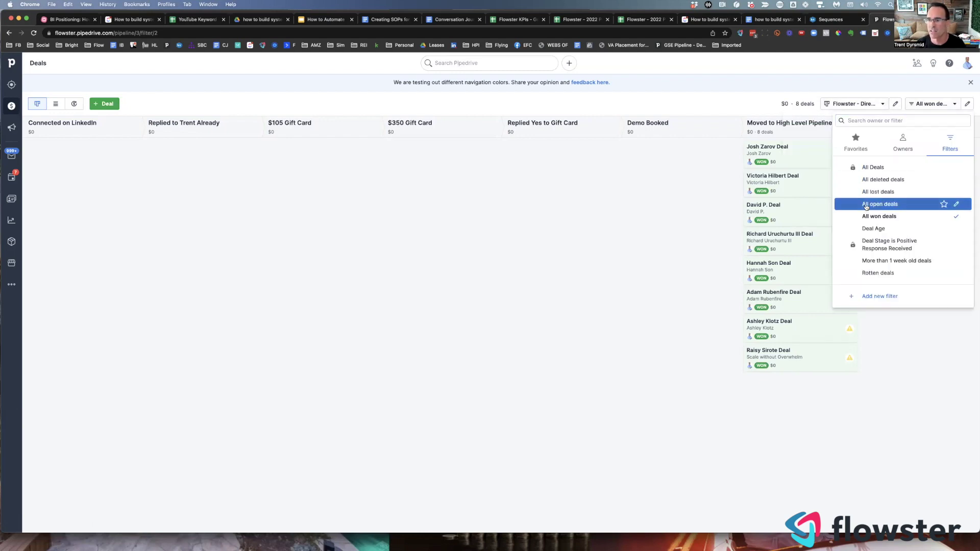
left_click(866, 207)
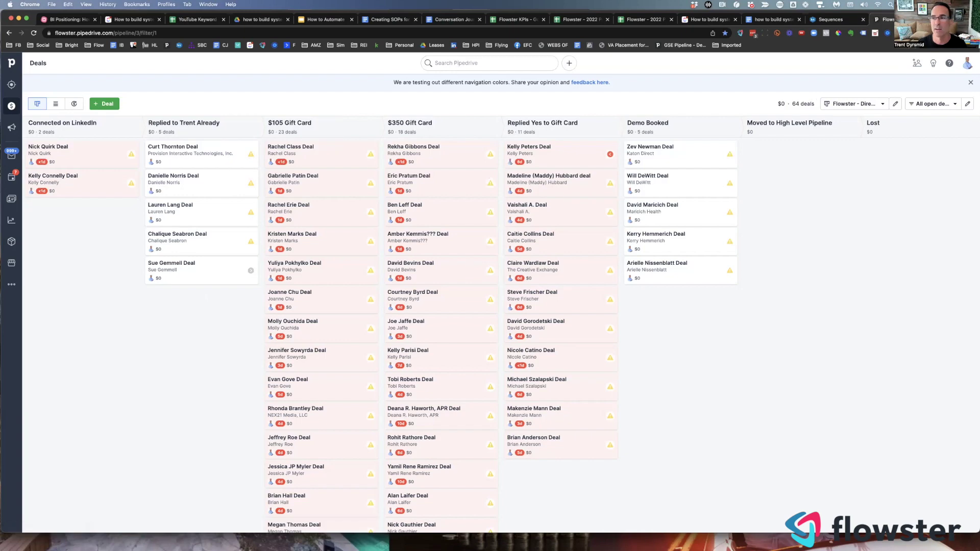
Open the demo booking page flowster.app/dc in a new browser tab.
key("super+t")
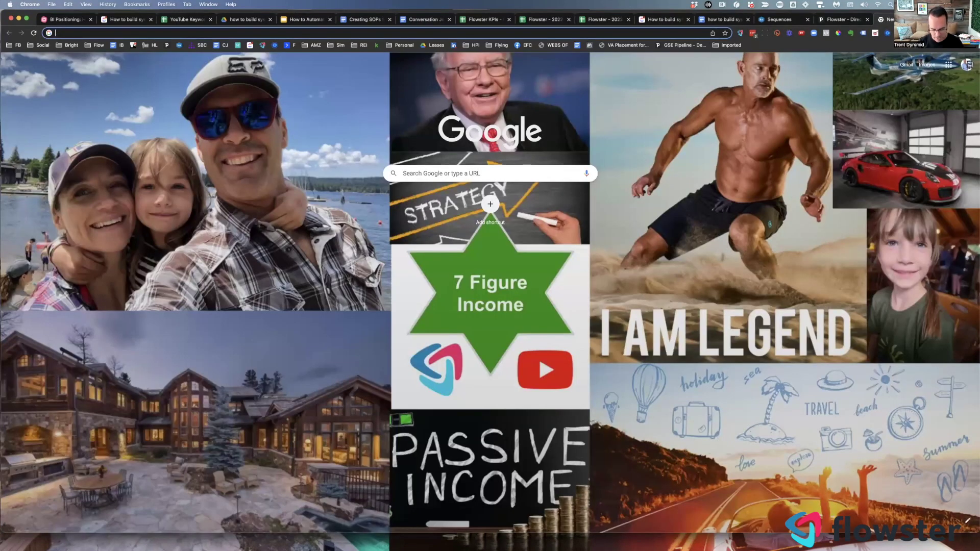
type("dc")
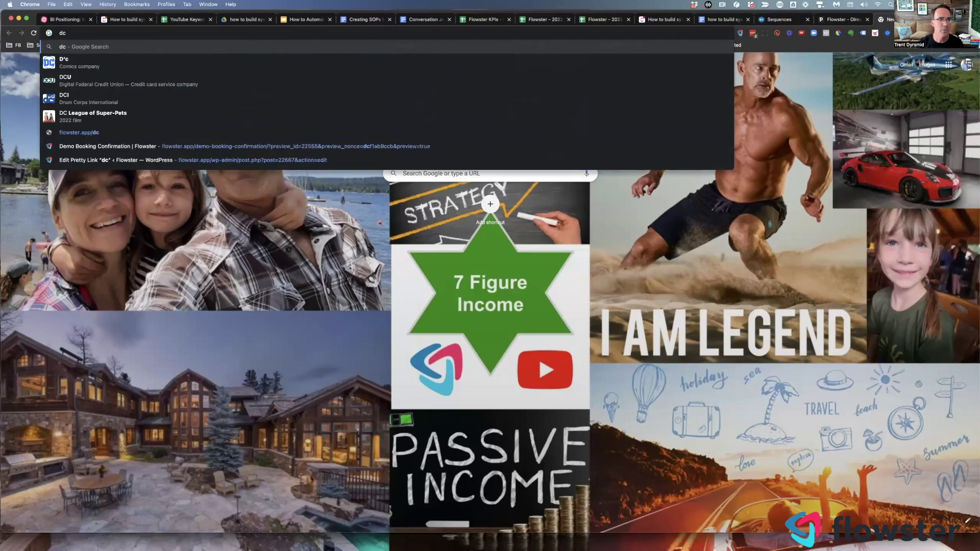
key("Down")
key("Down")
key("Down")
key("Down")
key("Down")
key("Return")
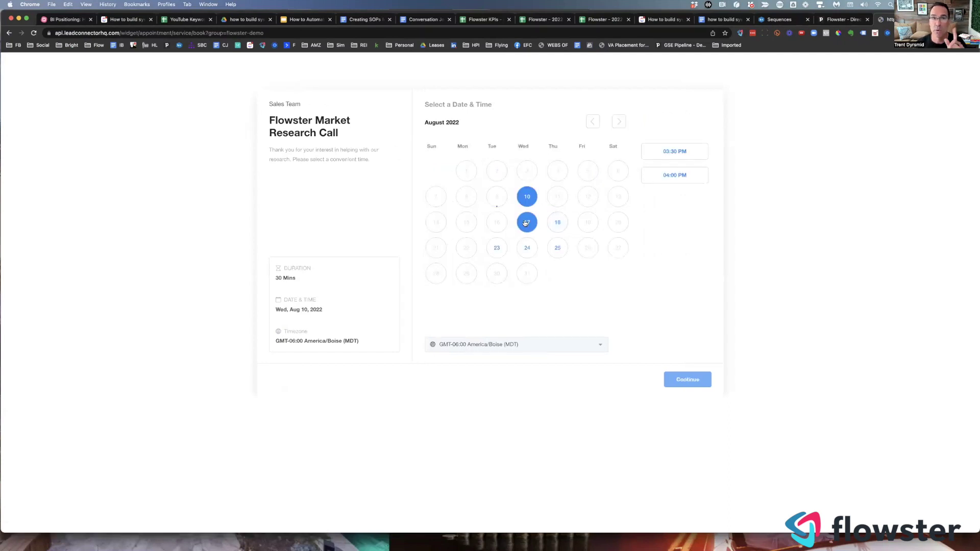
Choose August 17, 2022 at 02:30 PM for the market research call and continue to the contact form.
left_click(525, 223)
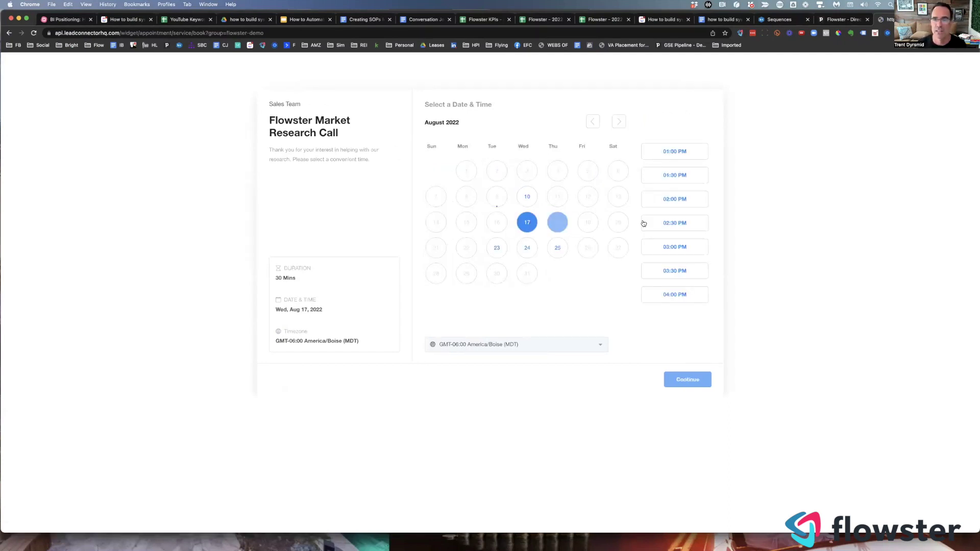
left_click(670, 226)
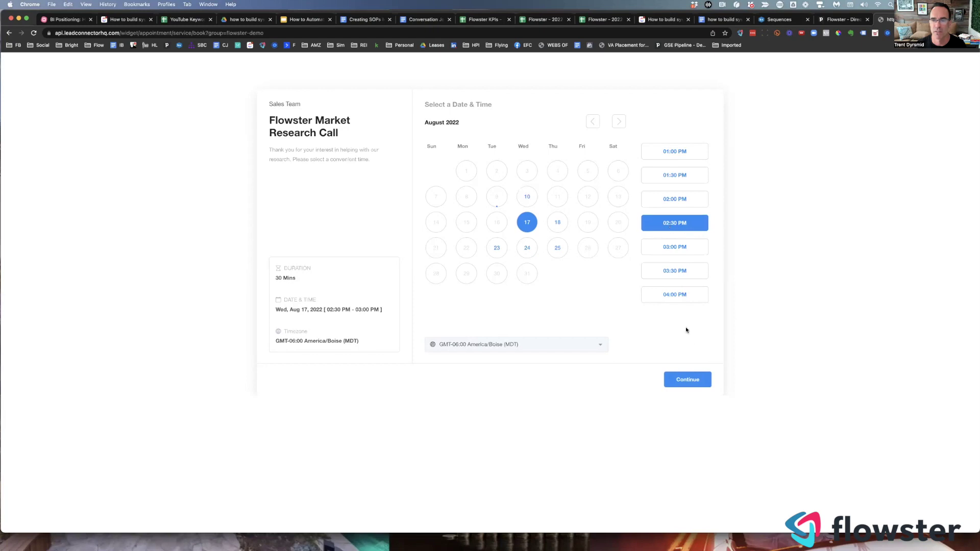
left_click(688, 384)
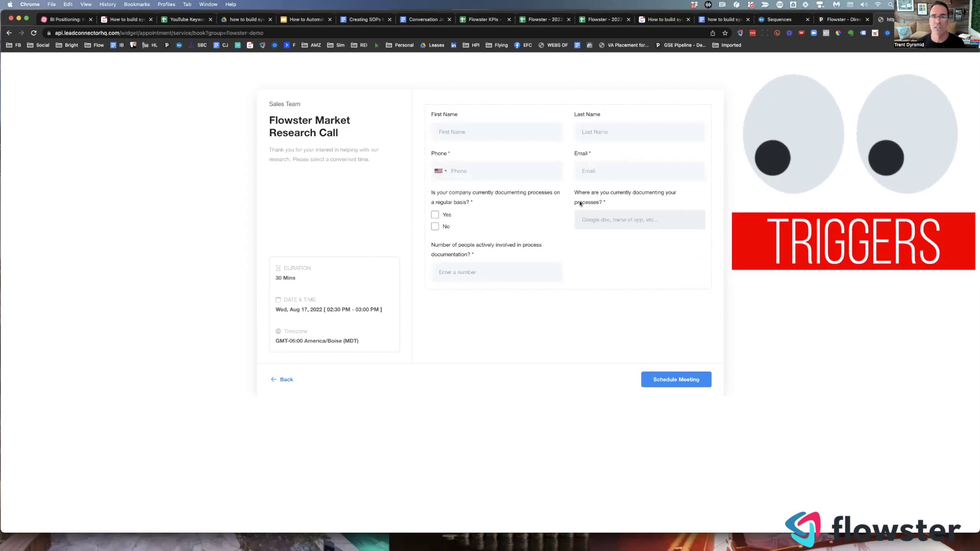
Open the Flowster calendar in a new tab and examine the scheduled demos in the daily view.
key("super+t")
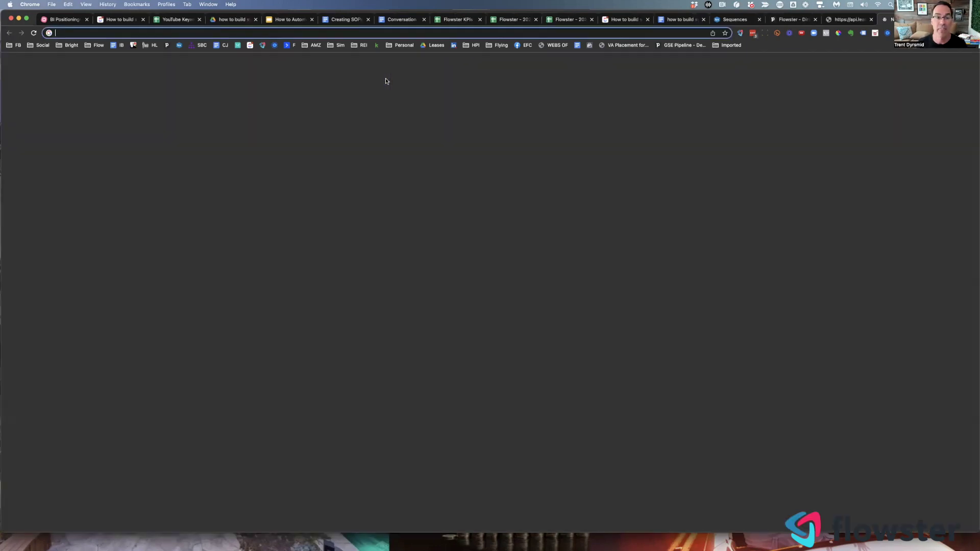
left_click(262, 45)
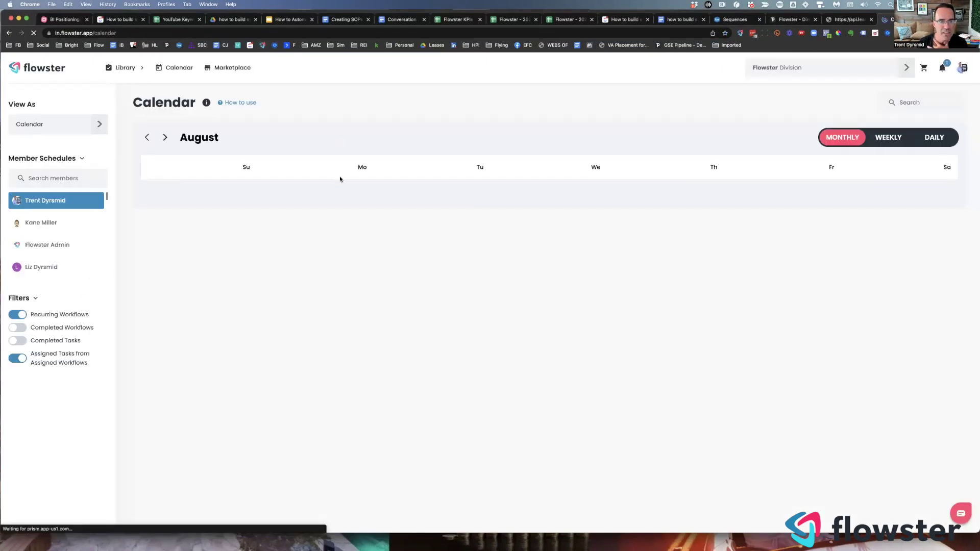
left_click(935, 137)
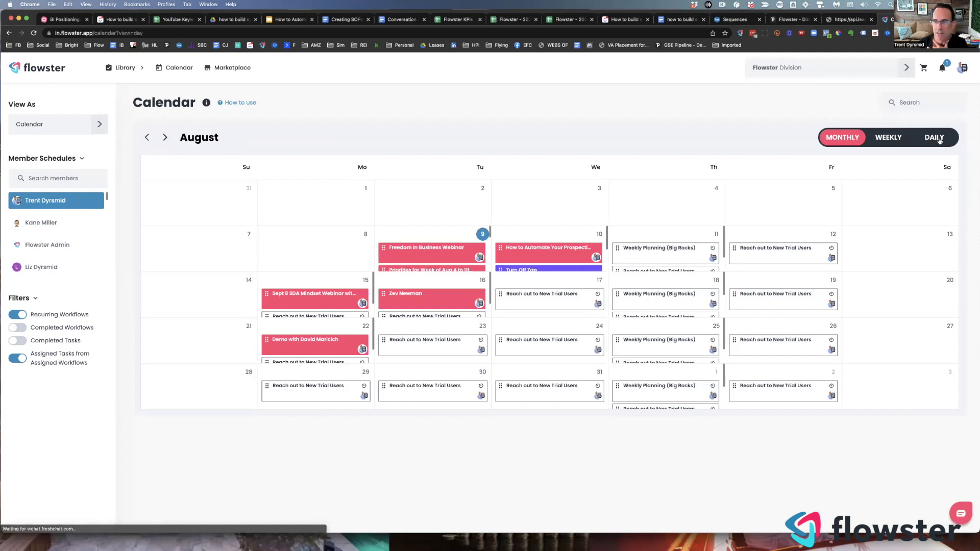
mouse_move(194, 228)
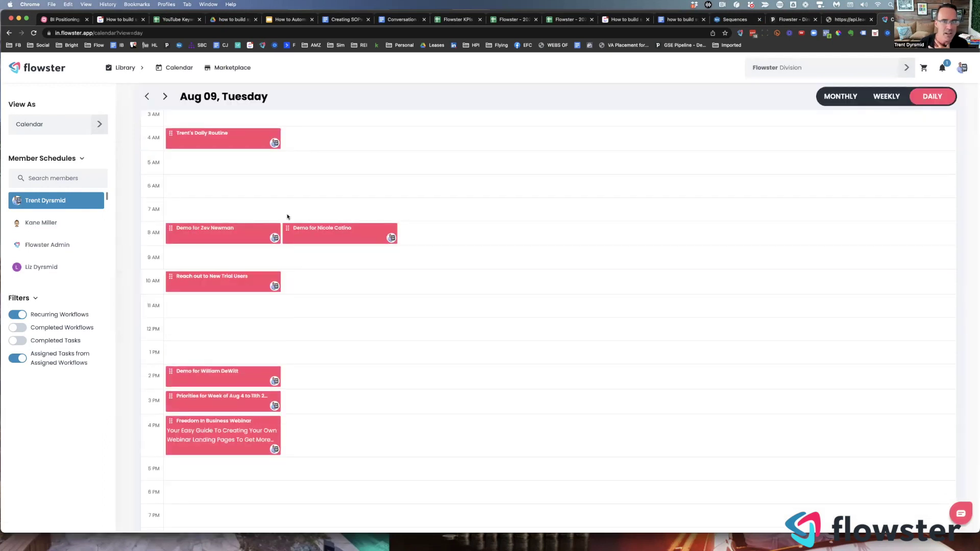
mouse_move(219, 282)
mouse_move(201, 374)
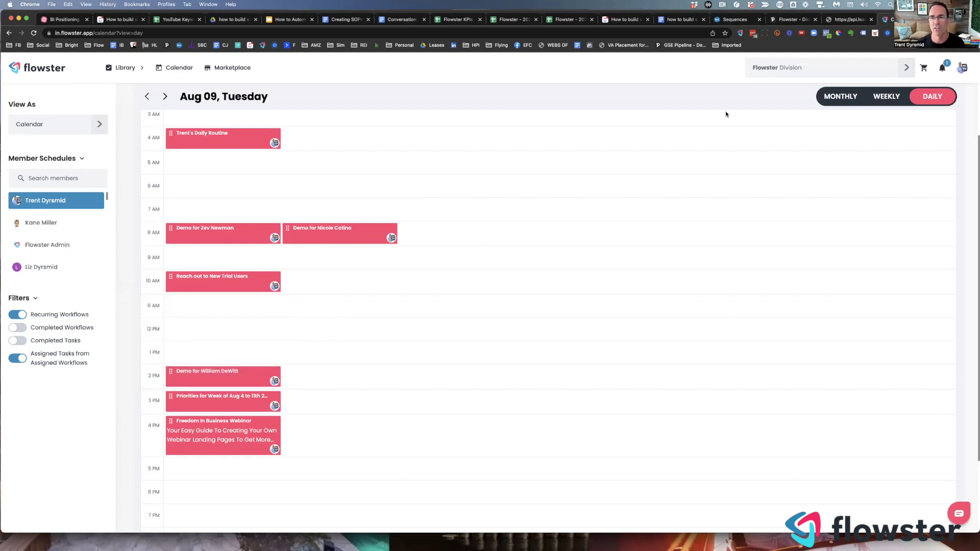
Return to the research call booking form and answer No to documenting processes on a regular basis.
left_click(834, 21)
left_click(435, 227)
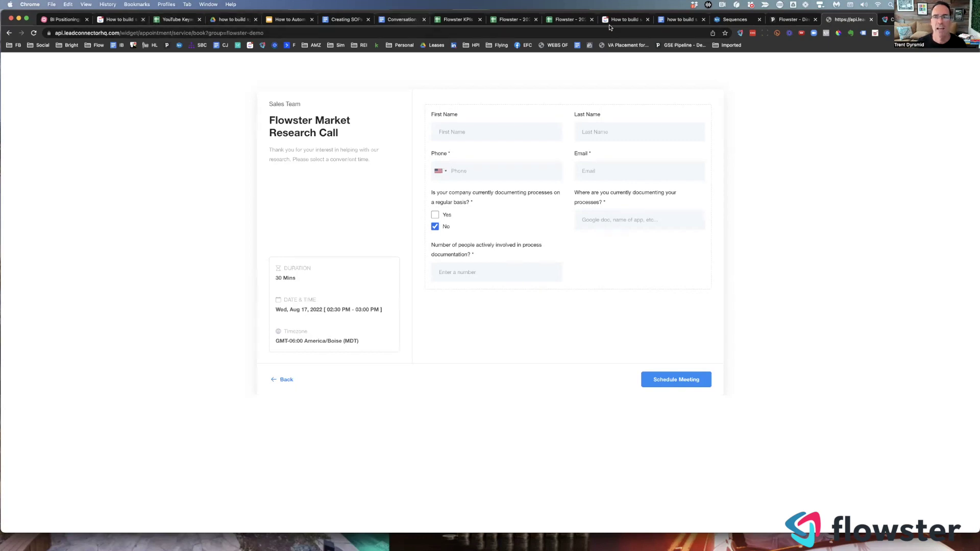
Switch back to the Kennected outreach sequences and open the Outreach to Marketing Manager sequence for editing to view its messages.
left_click(723, 21)
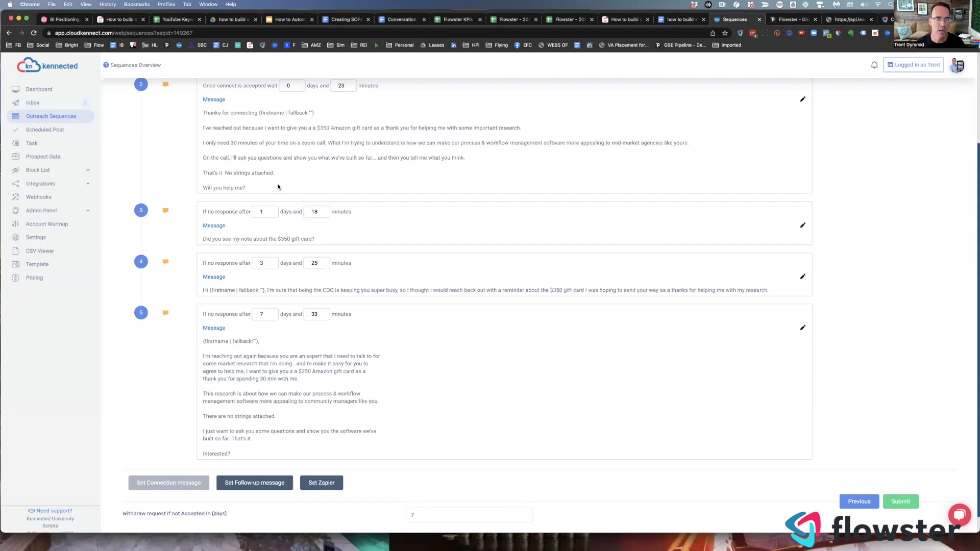
scroll(219, 158, "up", 3)
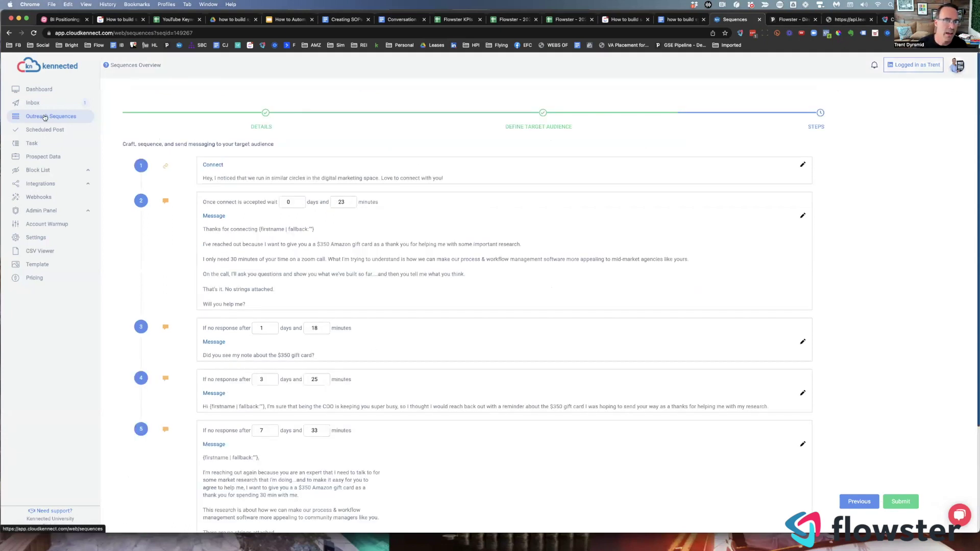
left_click(45, 118)
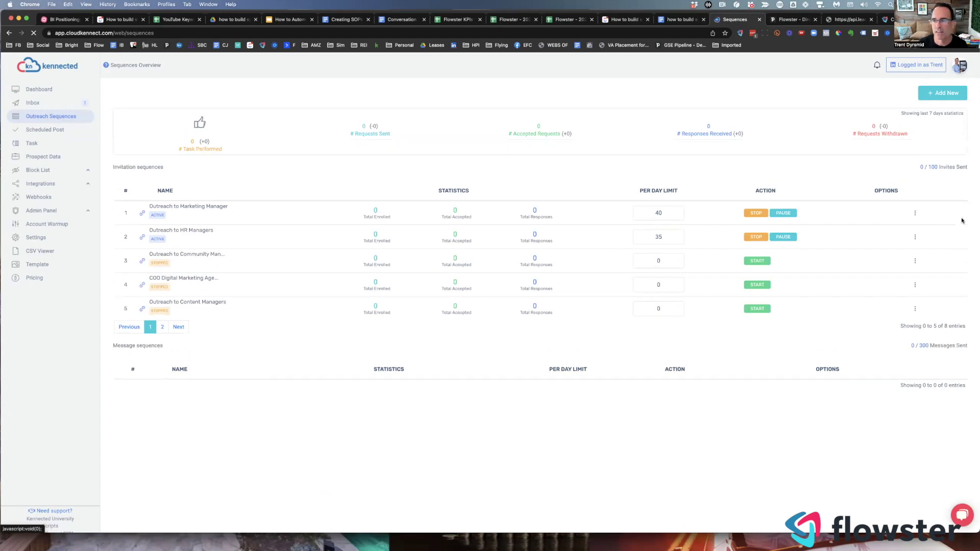
left_click(916, 214)
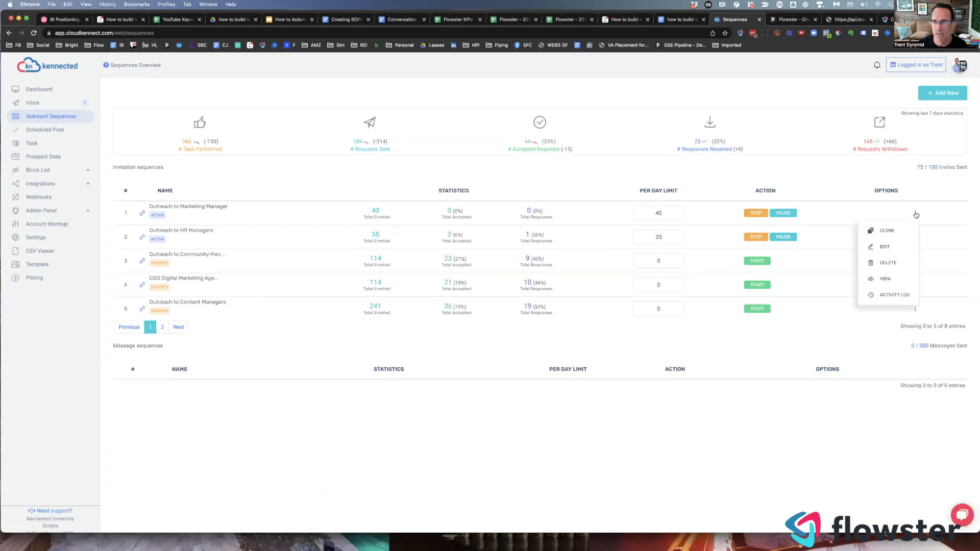
left_click(882, 245)
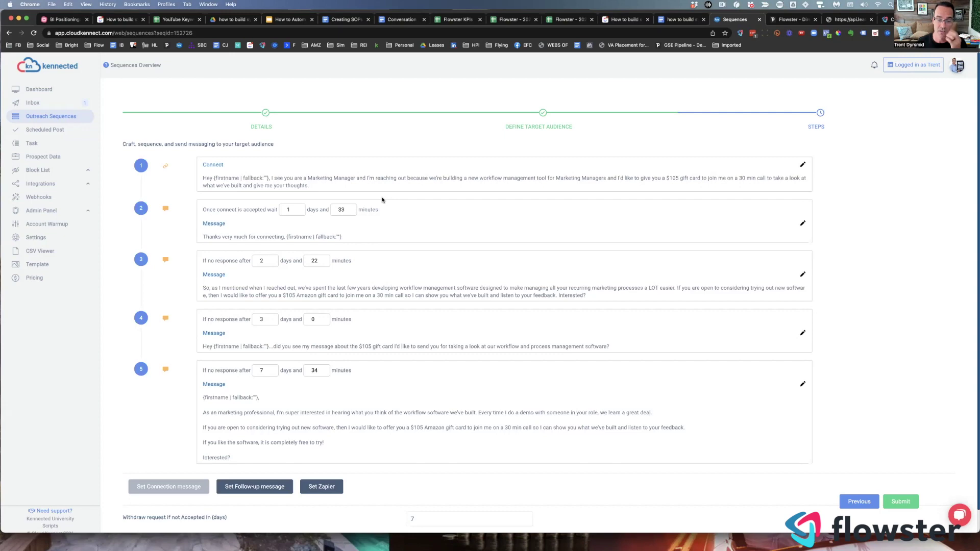
Switch to the "How to Automate Your B2B Prospecting" presentation in Google Slides and start its slideshow from the current slide.
left_click(797, 20)
left_click(846, 20)
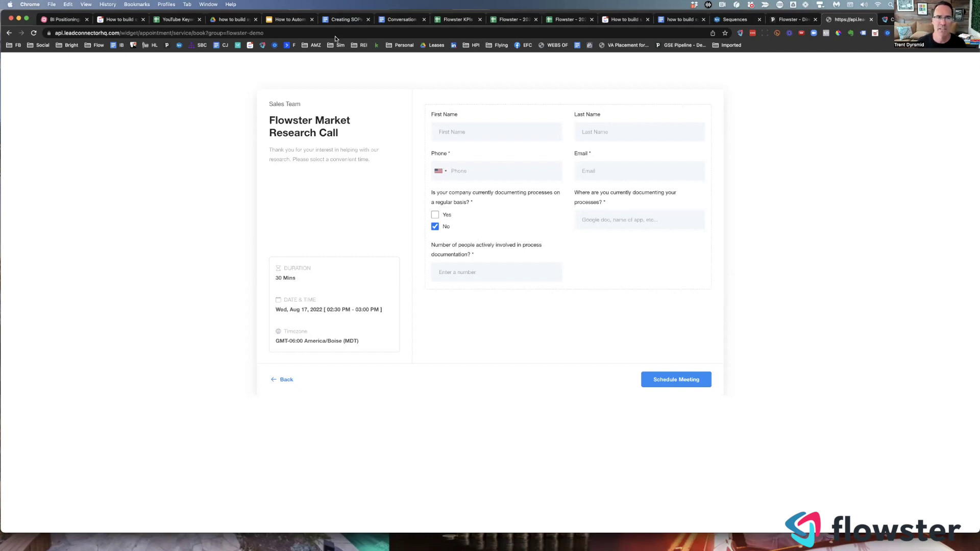
left_click(290, 19)
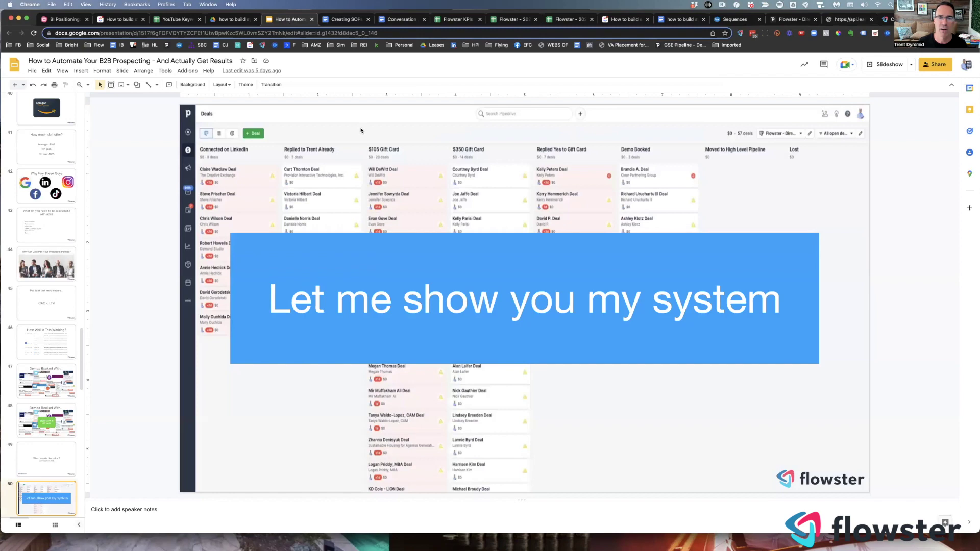
left_click(881, 67)
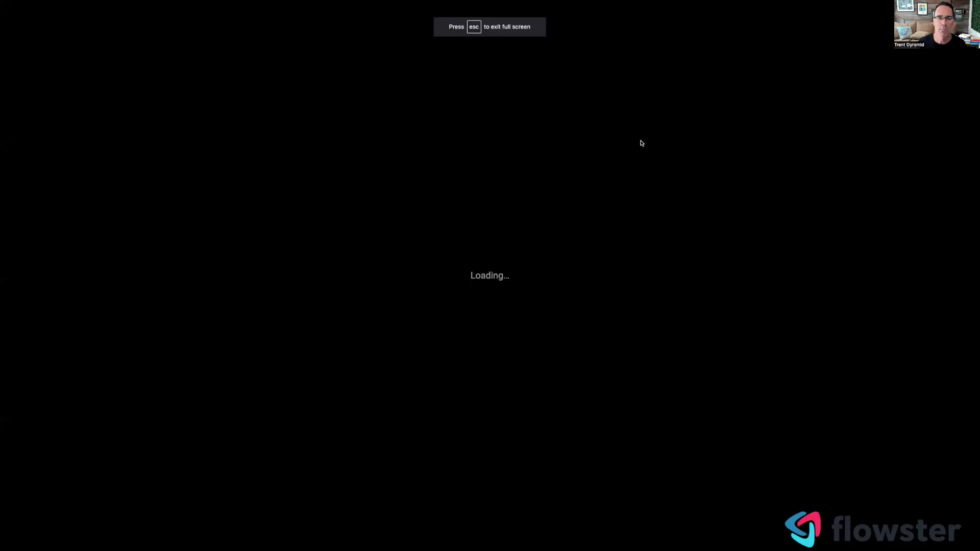